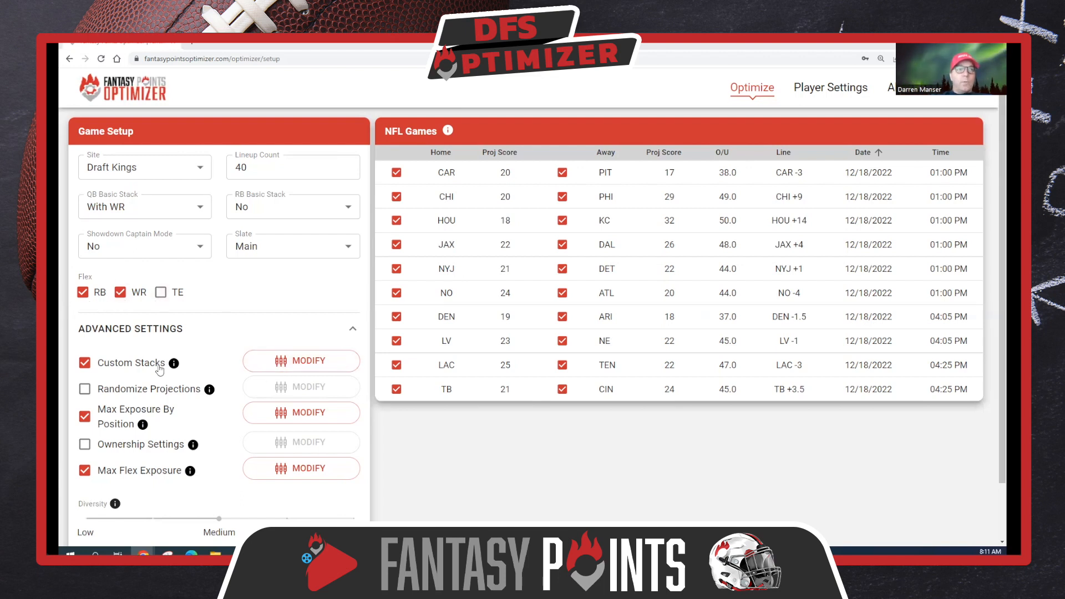
Step: Review the players stacked with and without each quarterback in both custom stacks, keeping the stack settings
left_click(308, 362)
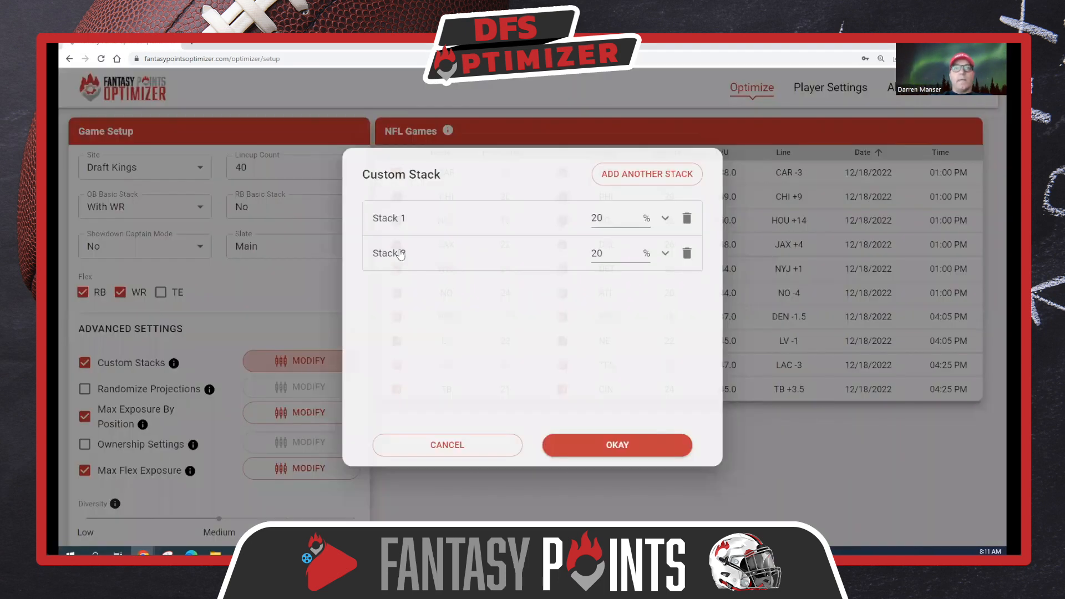
left_click(413, 224)
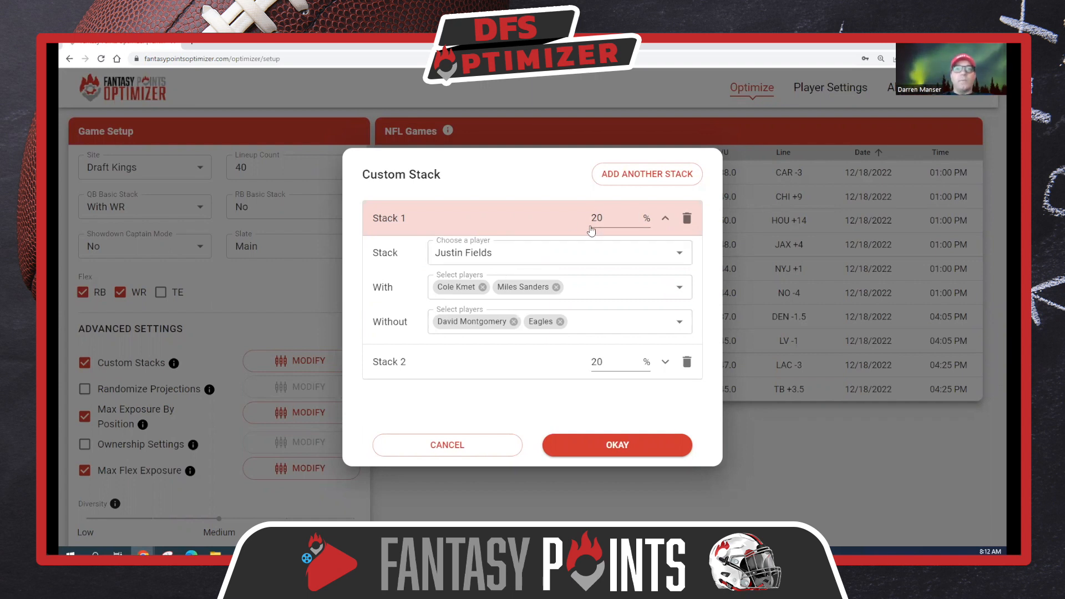
left_click(404, 368)
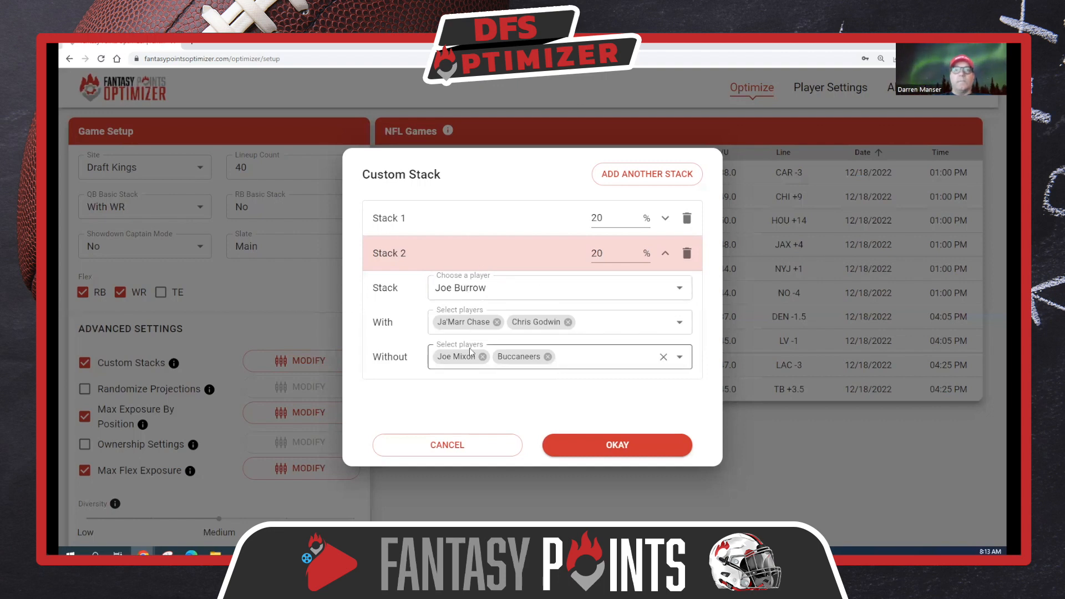
left_click(432, 221)
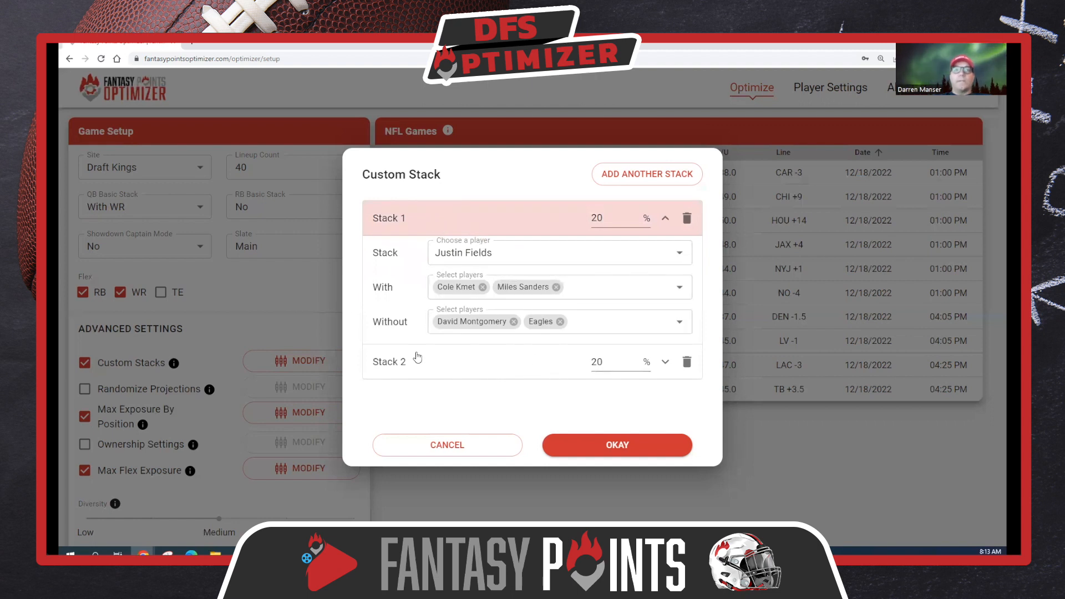
left_click(415, 361)
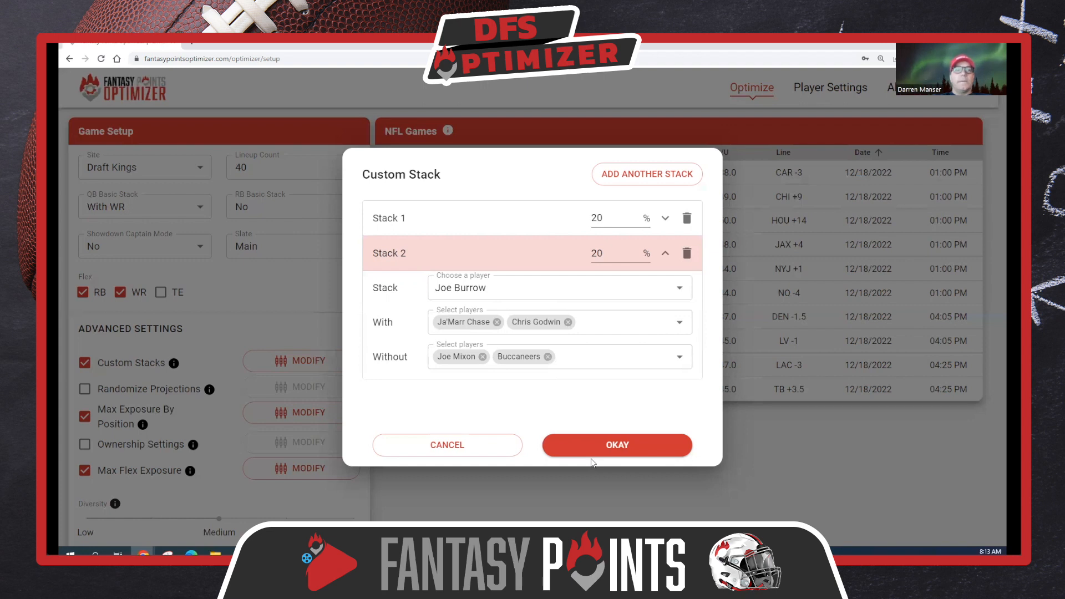
left_click(629, 447)
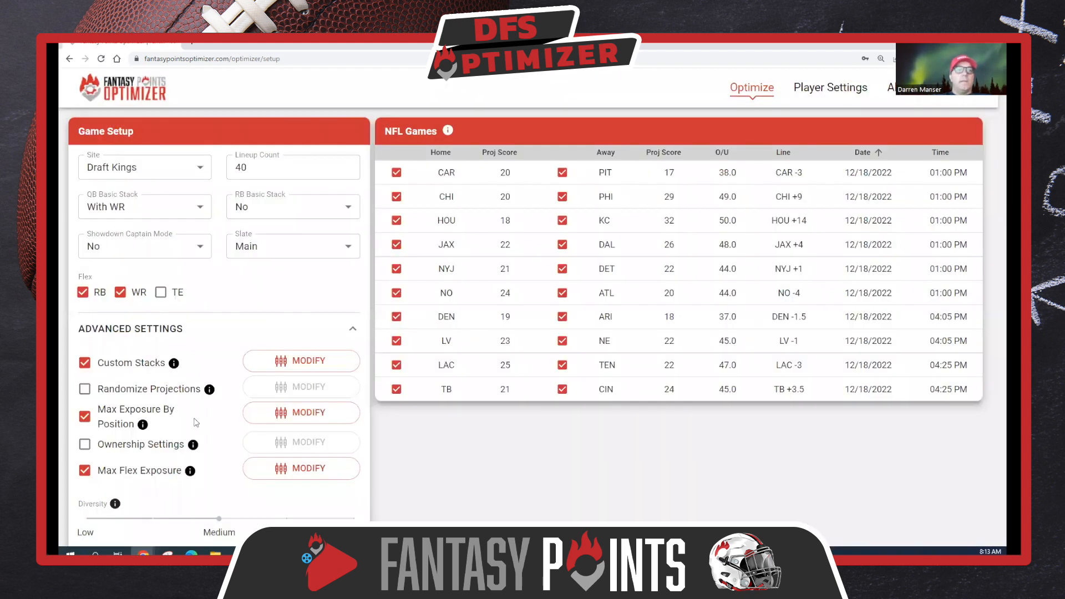
Step: Review the maximum exposure limits by position and for the flex spot, accepting both as they are
left_click(292, 416)
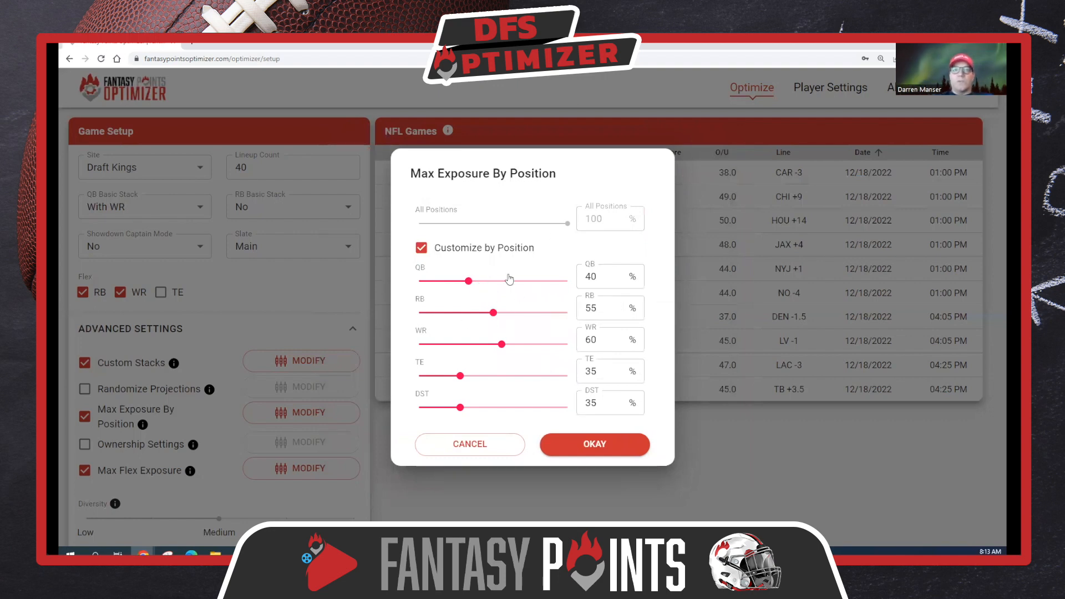
left_click(602, 442)
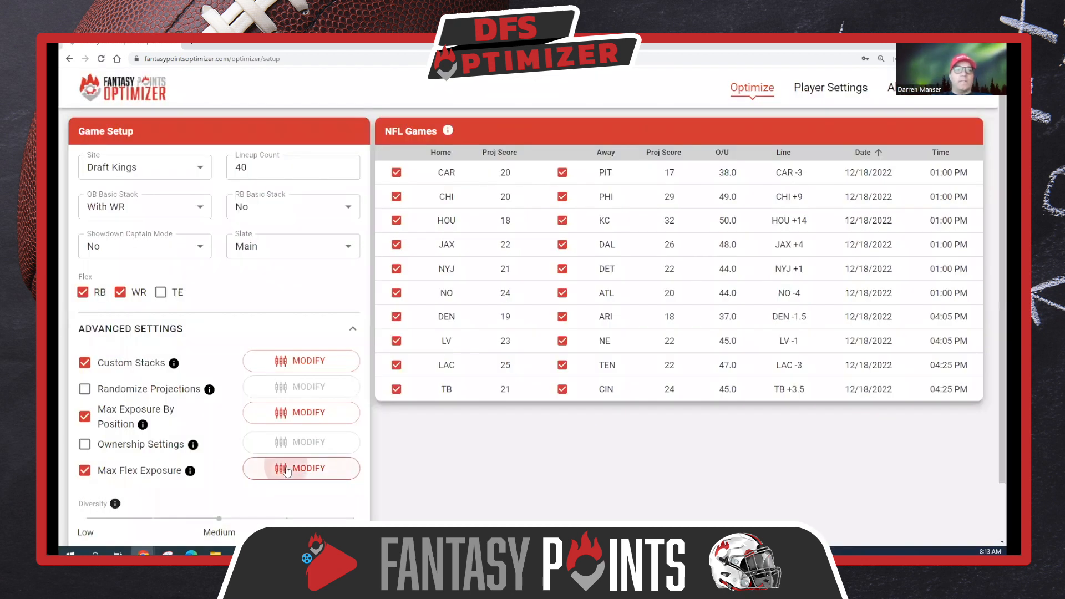
left_click(285, 471)
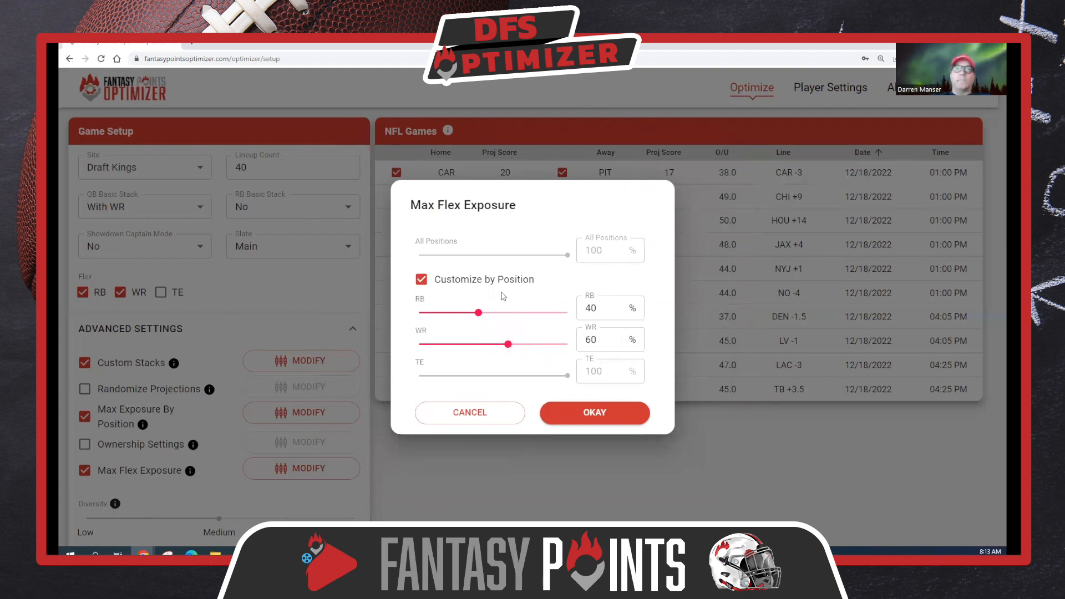
left_click(581, 412)
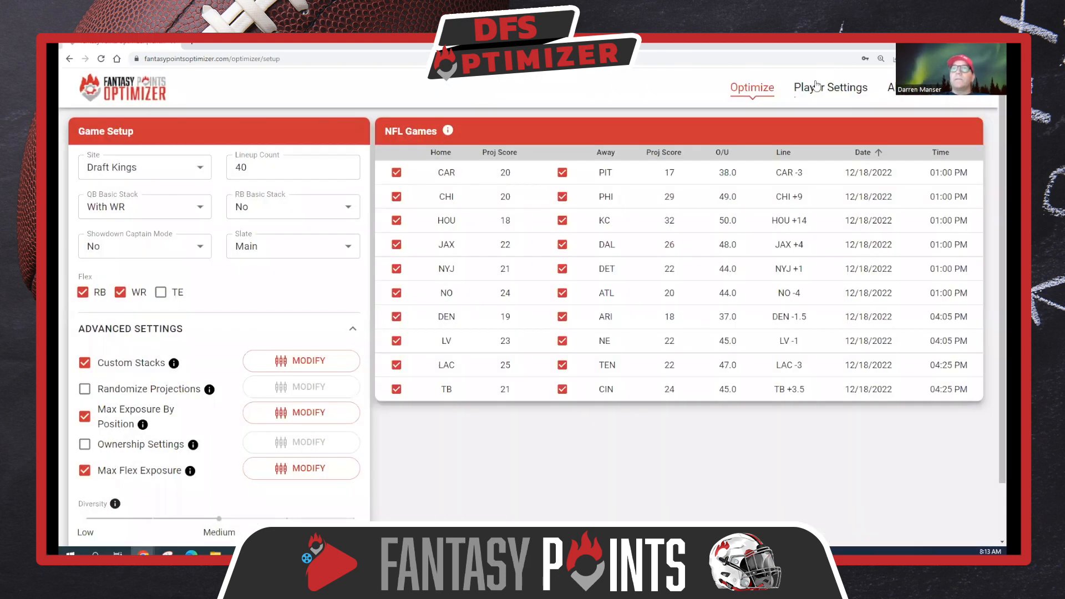
Step: Show only quarterbacks in the player settings and sort them by value from highest to lowest
left_click(816, 86)
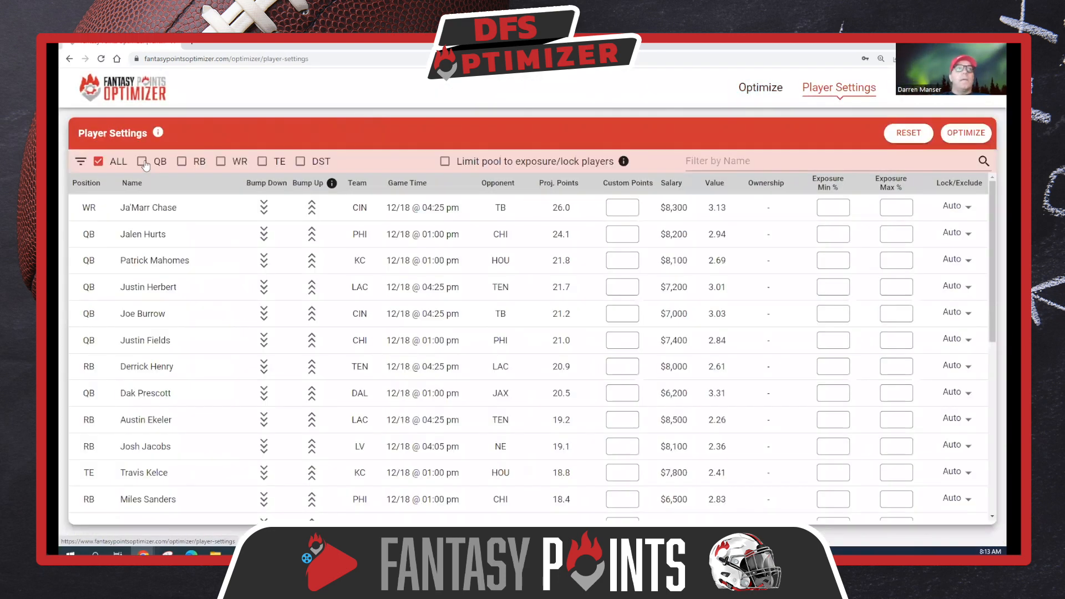
left_click(719, 186)
left_click(719, 186)
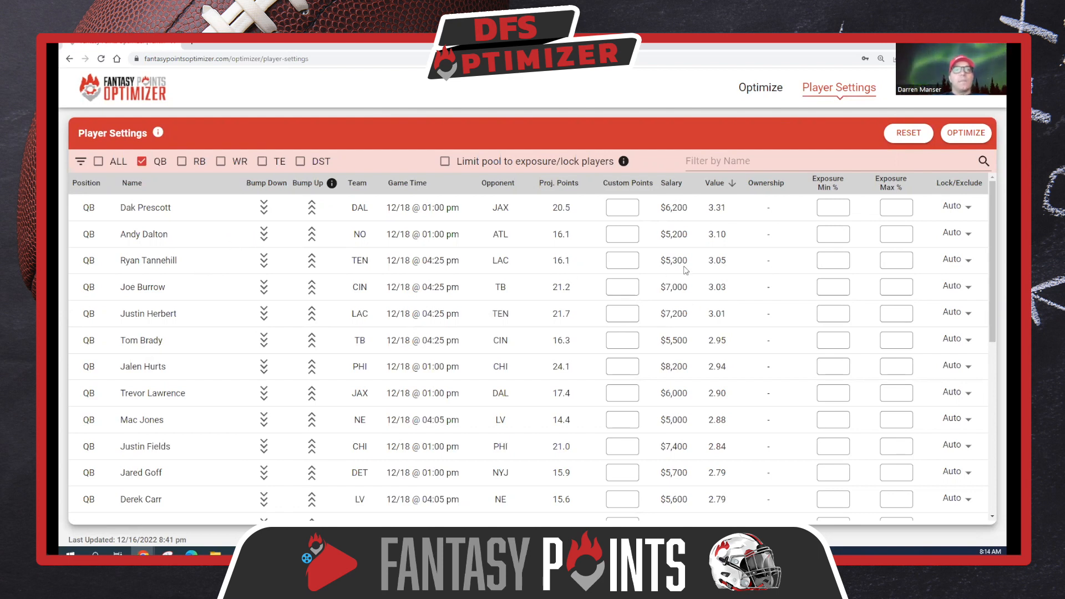
Step: Switch the player list from quarterbacks to running backs and sort it by value from highest to lowest
left_click(141, 164)
left_click(178, 162)
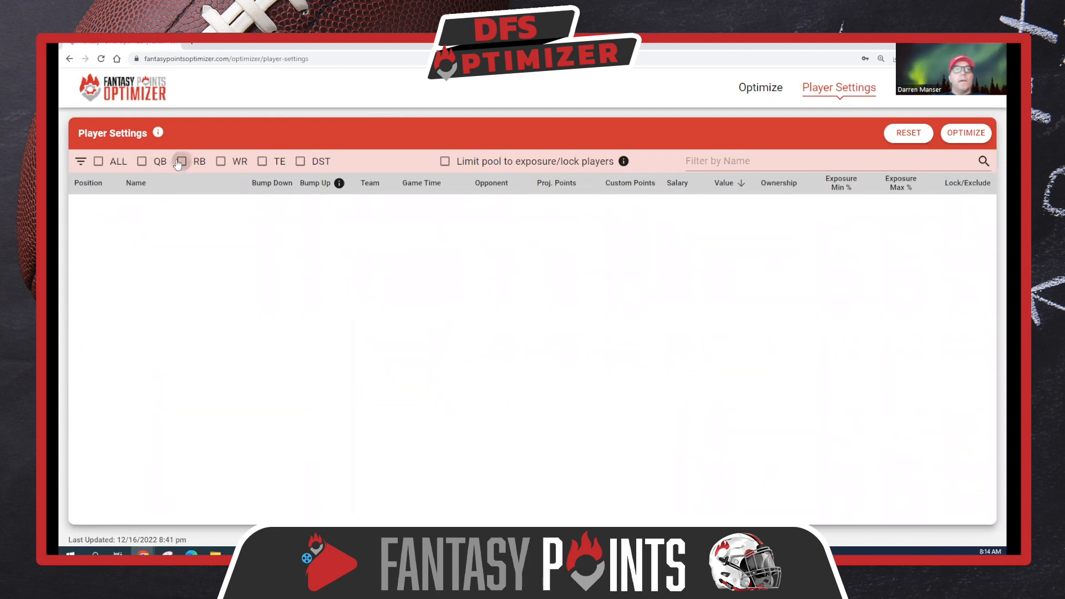
left_click(722, 184)
left_click(722, 183)
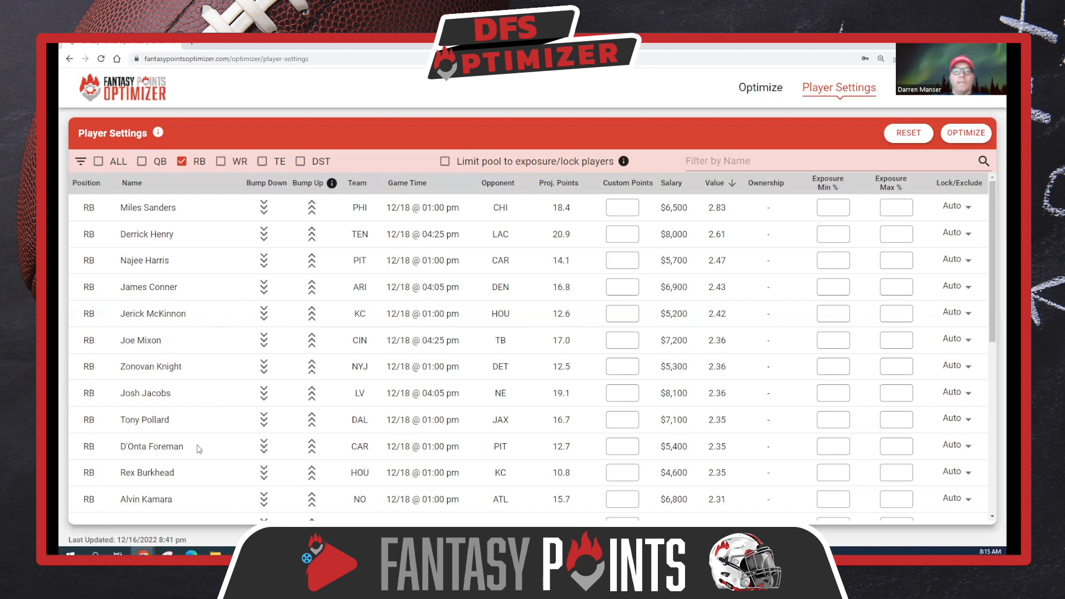
Step: Switch the player list from running backs to wide receivers, sort it by descending value and examine the top-ranked receiver
left_click(182, 164)
left_click(221, 162)
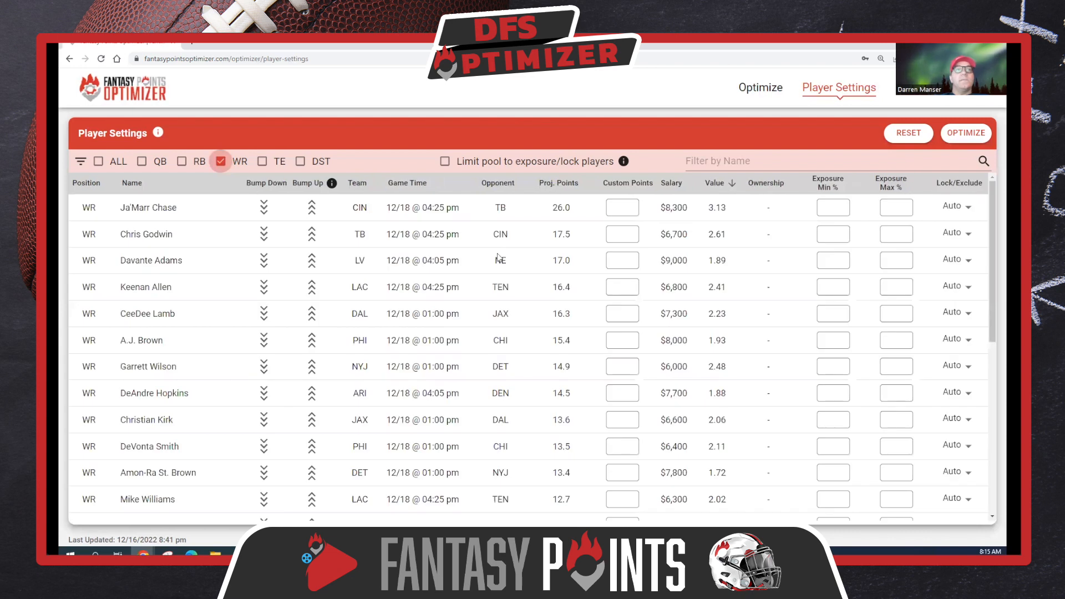
left_click(716, 184)
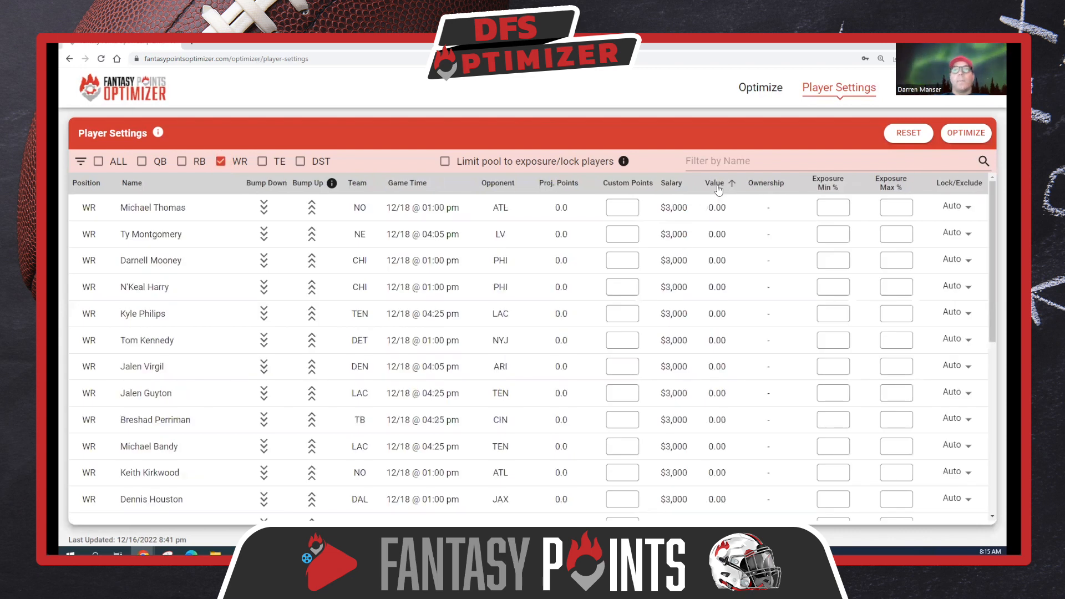
left_click(716, 184)
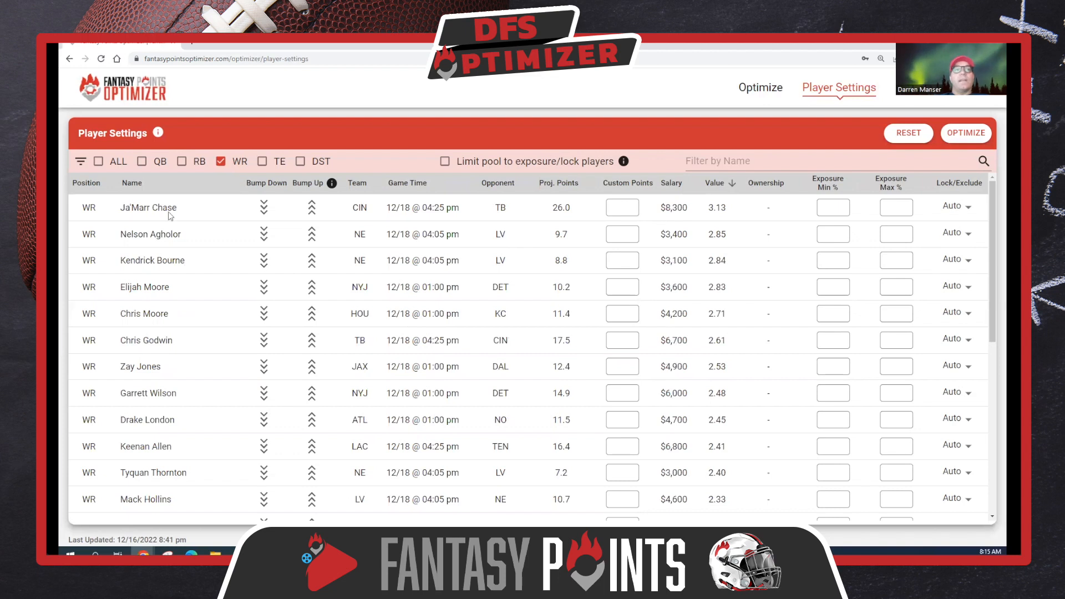
left_click_drag(121, 207, 172, 207)
left_click(543, 218)
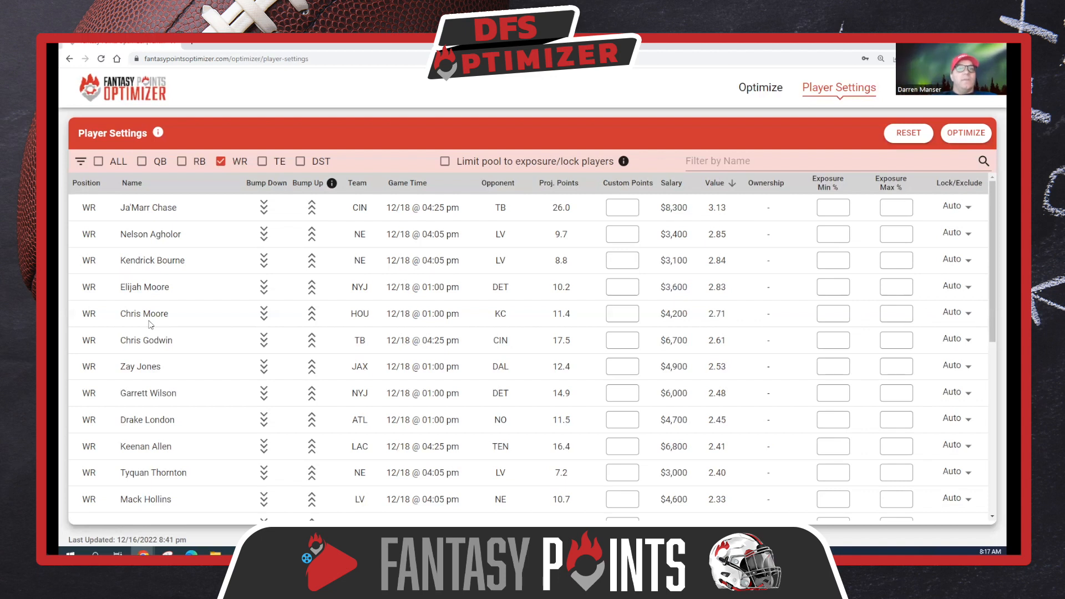
Step: Clear the wide receiver filter and examine the first generated lineups among all teams
left_click(221, 161)
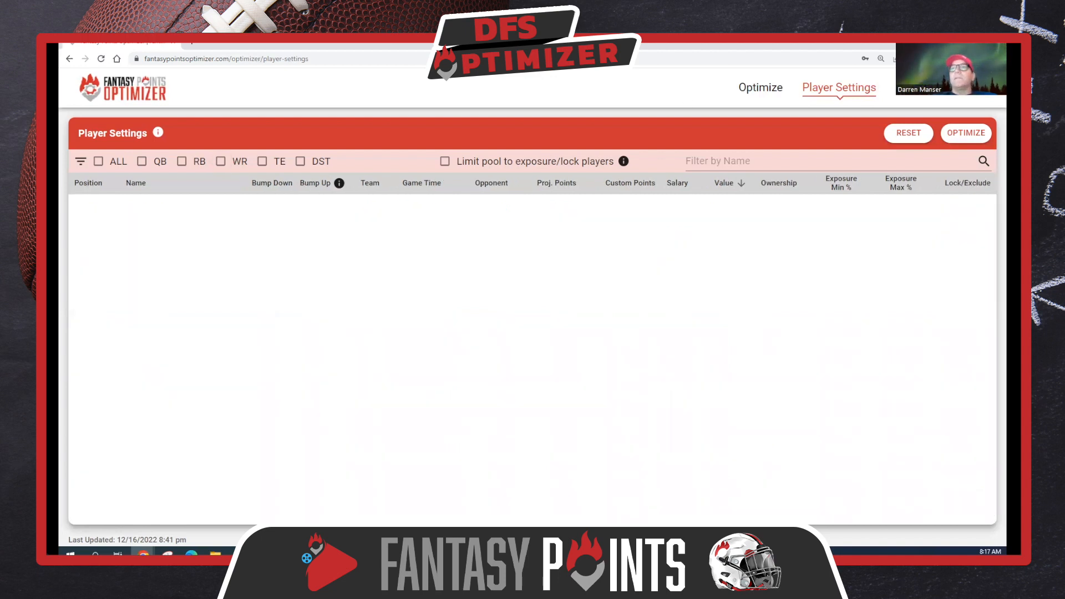
left_click(919, 88)
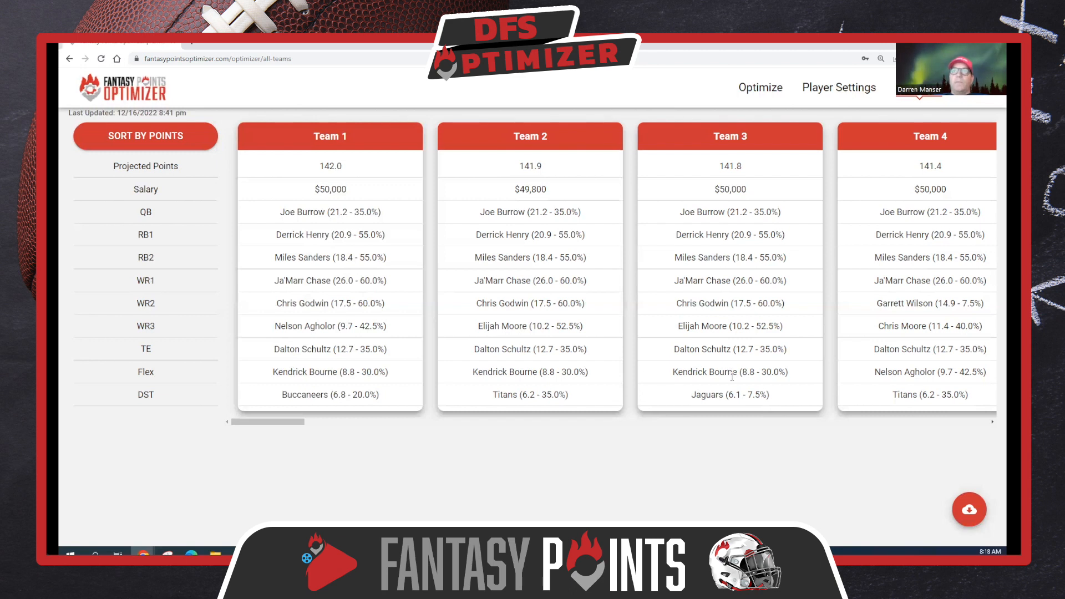
Step: Return to the player settings and list the wide receivers by descending value again to compare them with the lineups
left_click(829, 88)
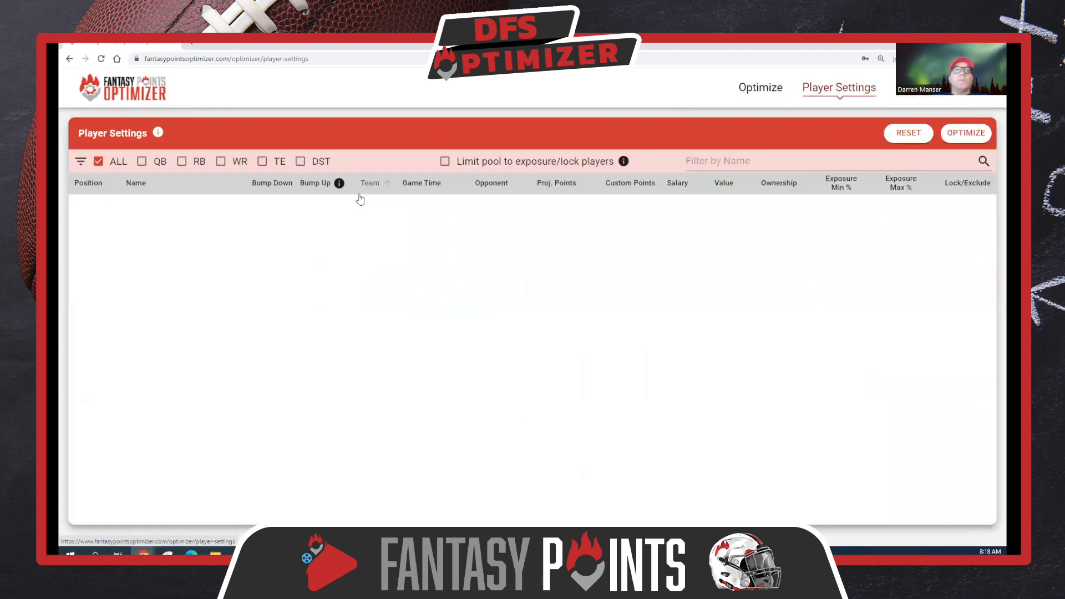
left_click(221, 161)
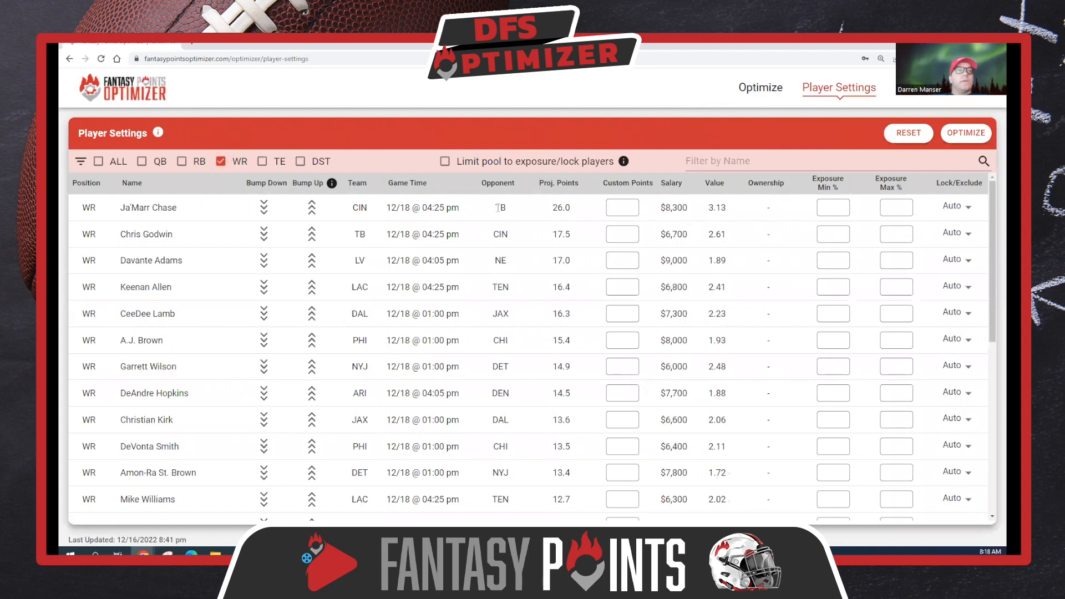
left_click(718, 185)
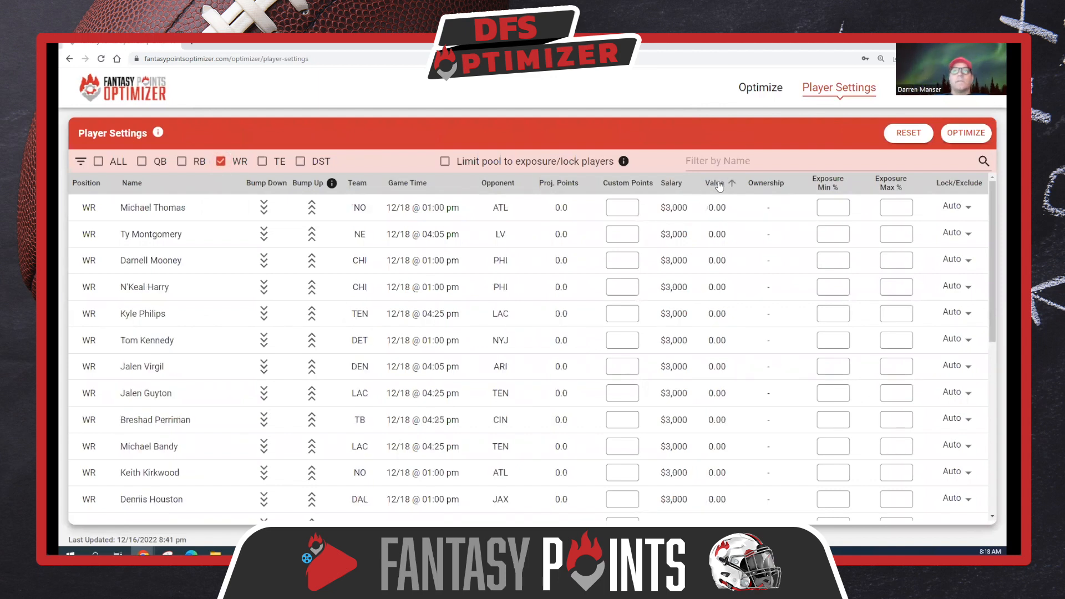
left_click(718, 184)
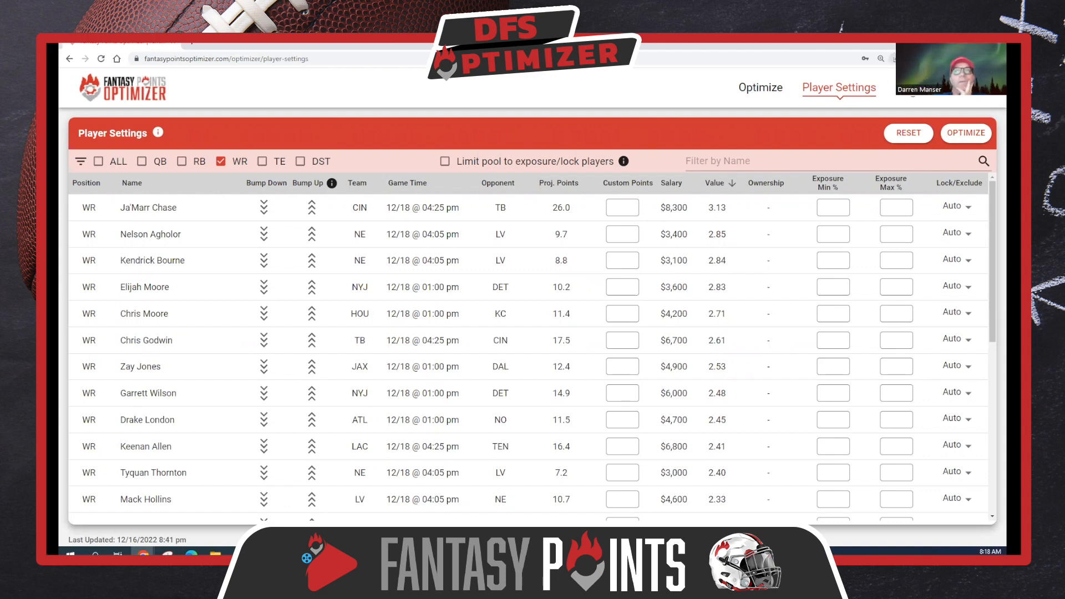
Step: Reopen the generated lineups and examine them from Team 1 through Team 40, returning to Team 1
left_click(920, 87)
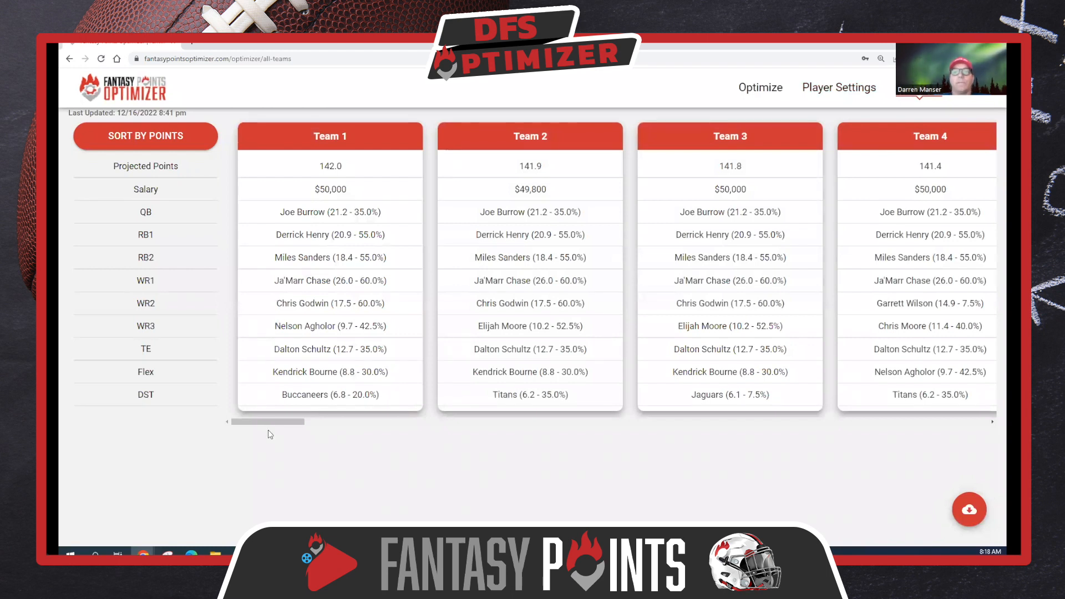
left_click_drag(260, 423, 548, 423)
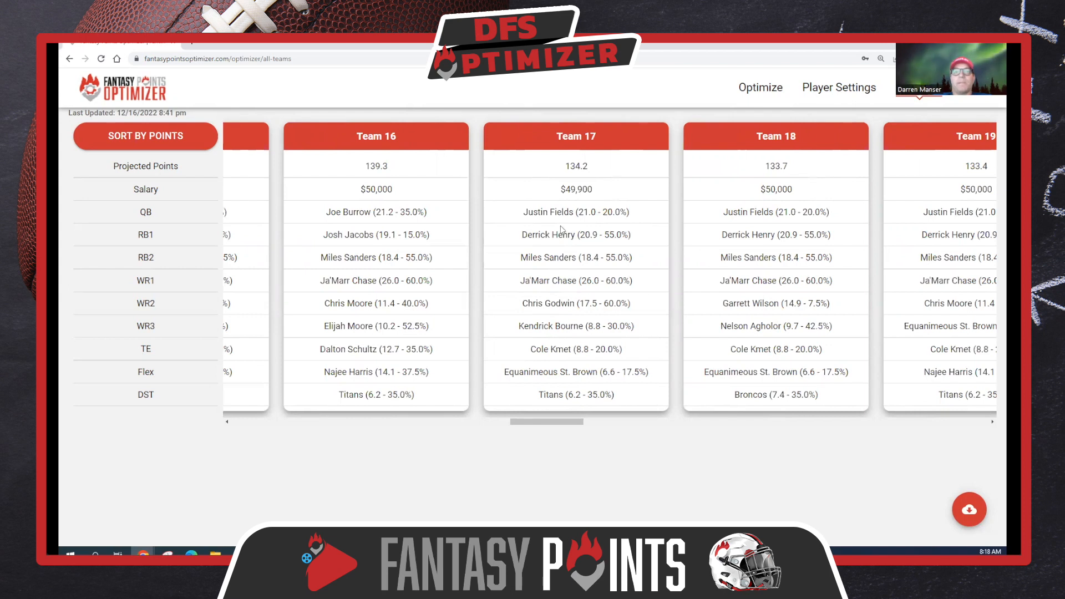
left_click_drag(531, 425, 940, 435)
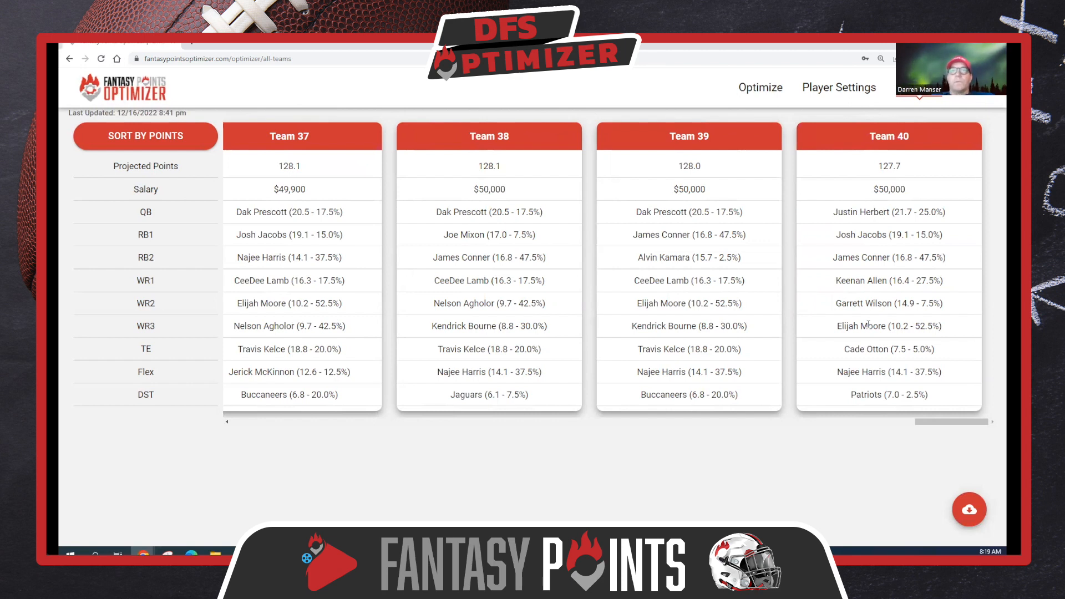
left_click_drag(940, 425, 250, 431)
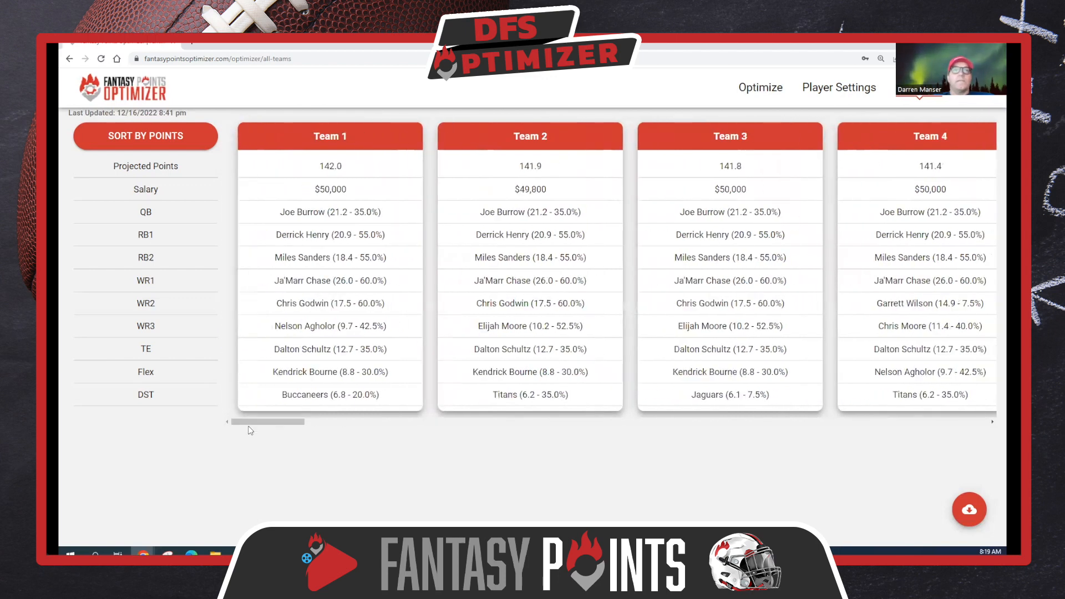